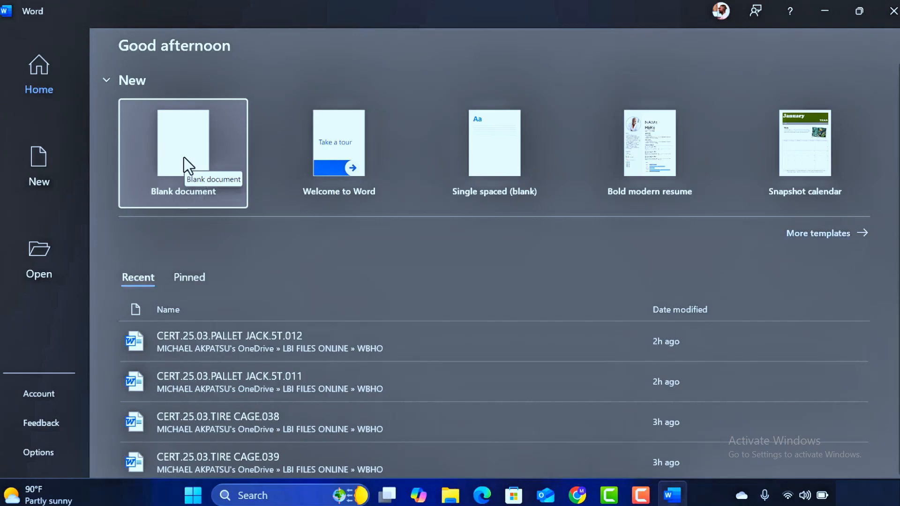
- Create a blank document and enter the line "Don't forget to subscribe to my channel"
click(183, 157)
text(Don’t forget to subscribe to my channel)
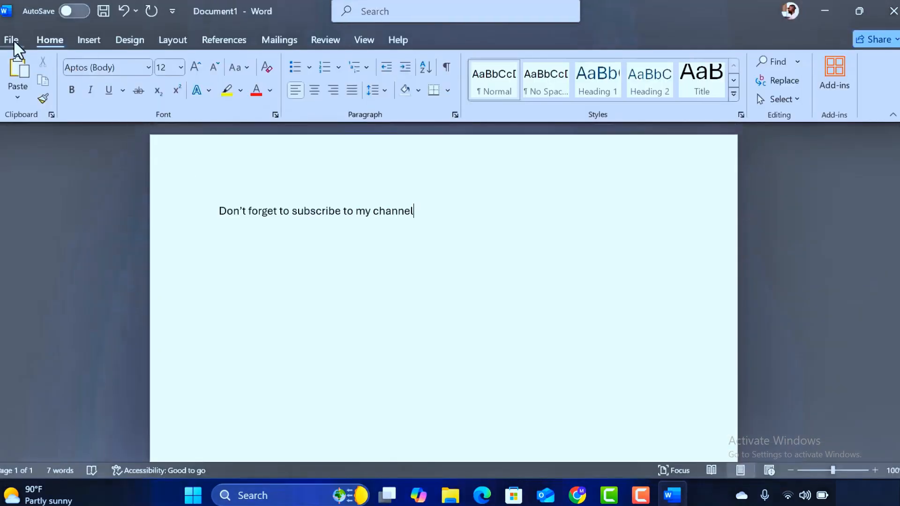
- Open the Word account page to check the product information
click(11, 40)
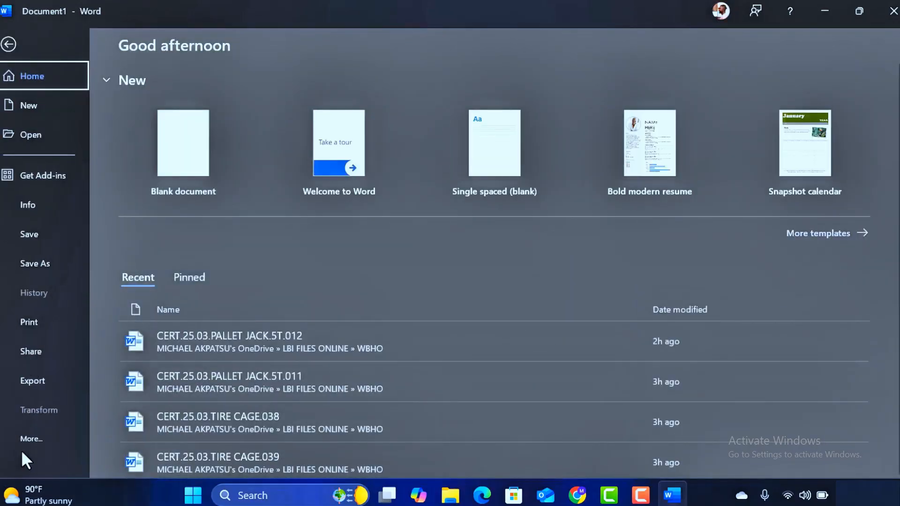
click(28, 436)
click(128, 379)
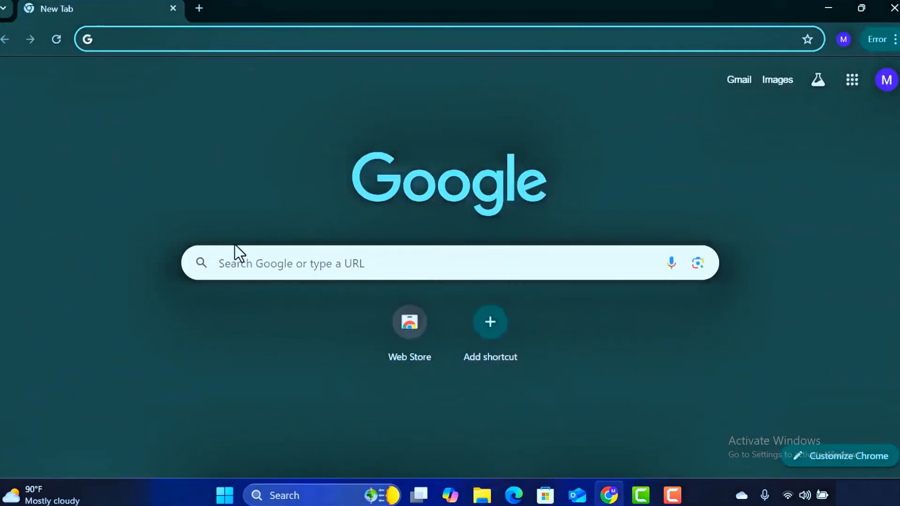
- Search Google in Chrome for "office deployment tool"
click(244, 264)
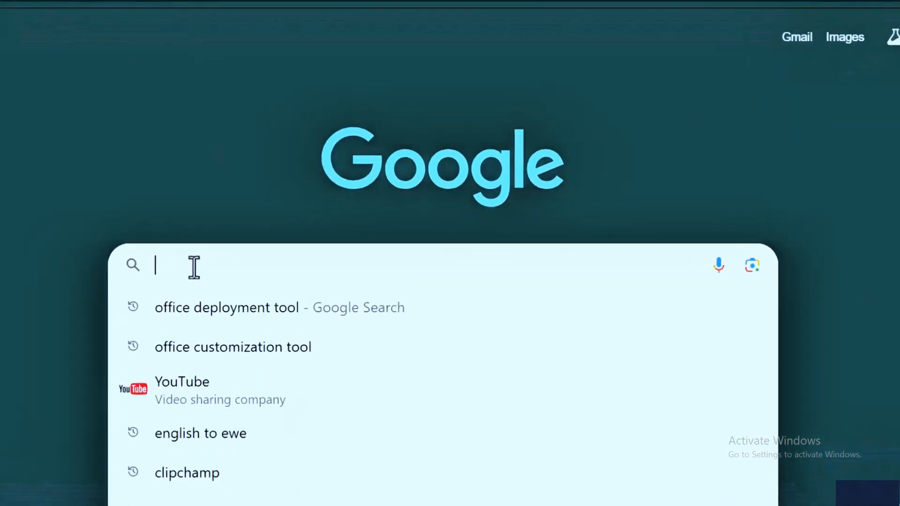
text(office d)
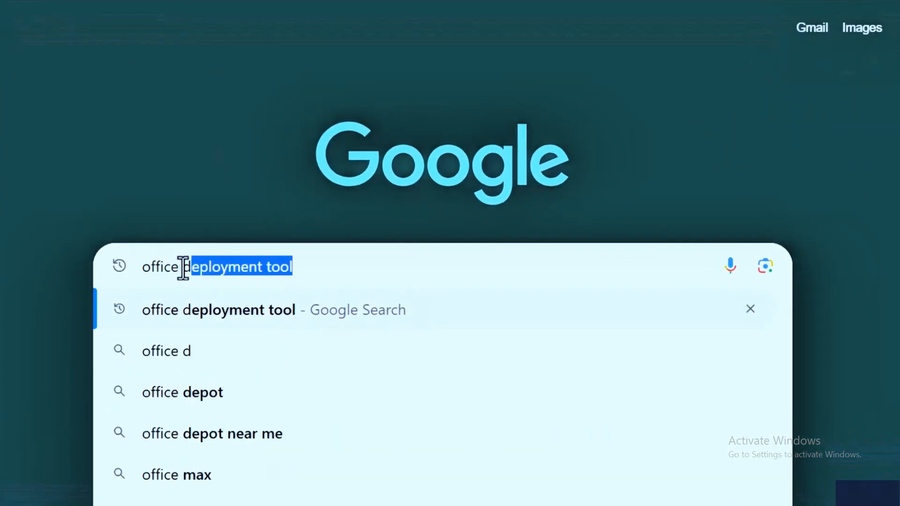
text(epl)
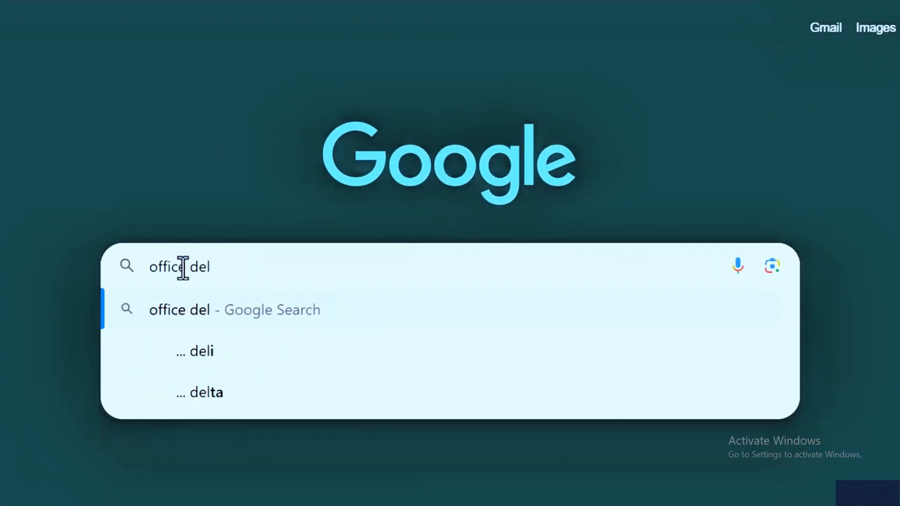
key(BackSpace)
text(ployment tool)
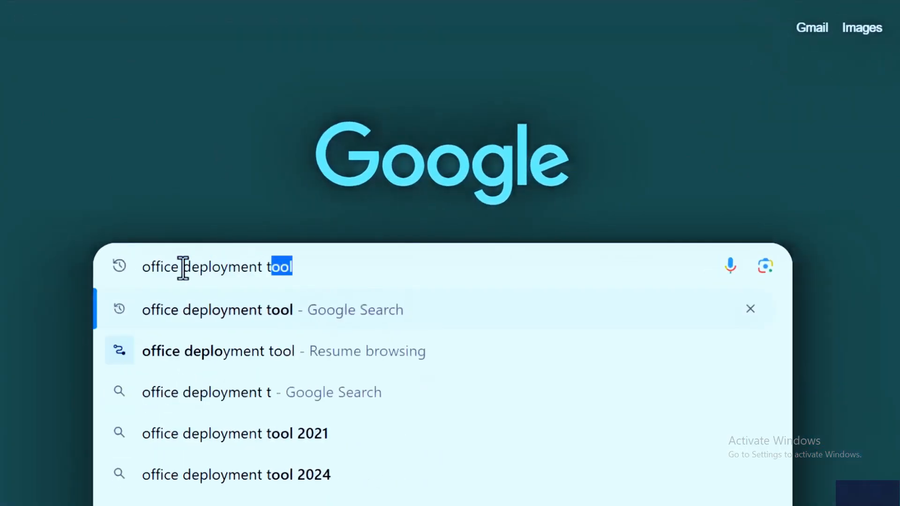
key(Return)
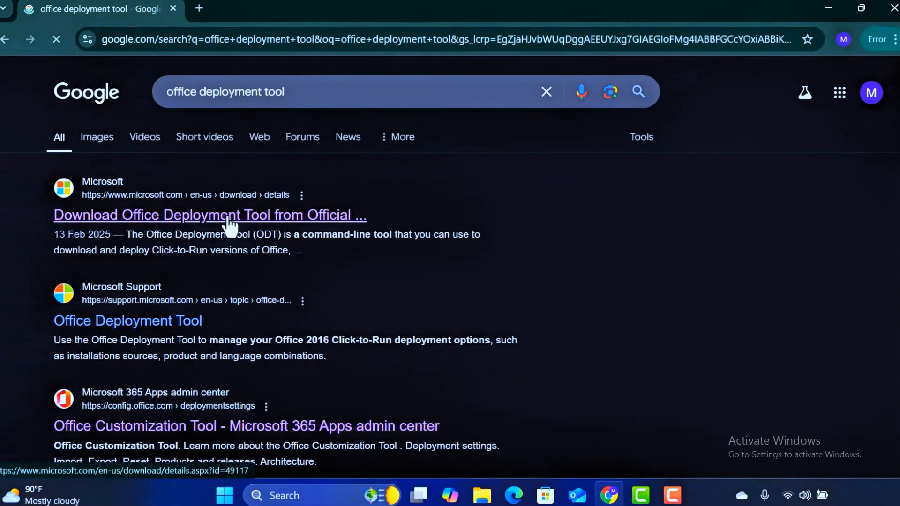
- Open Microsoft's official Office Deployment Tool download page and download the English version
click(227, 215)
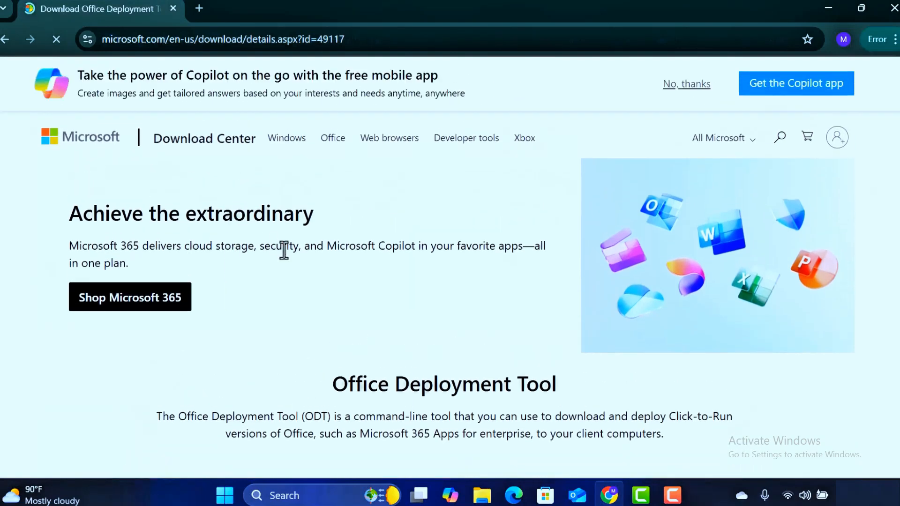
scroll(316, 254, down, 5)
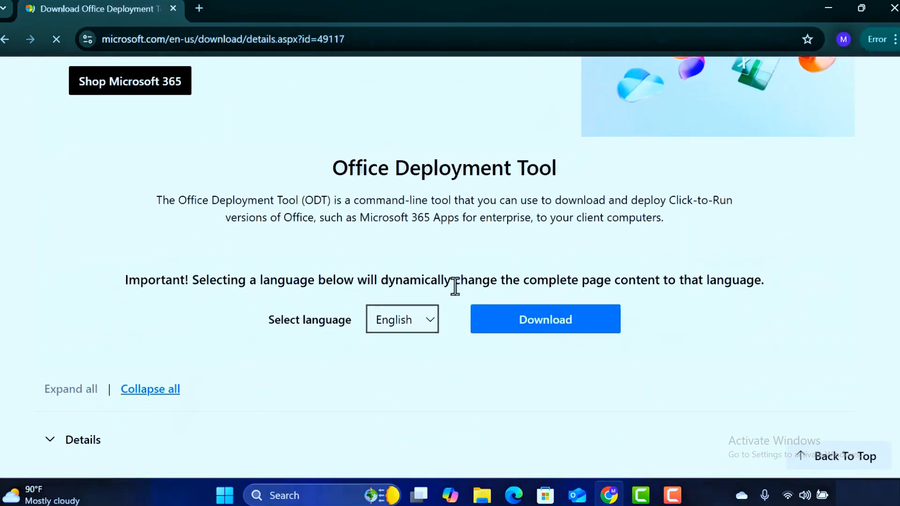
click(521, 323)
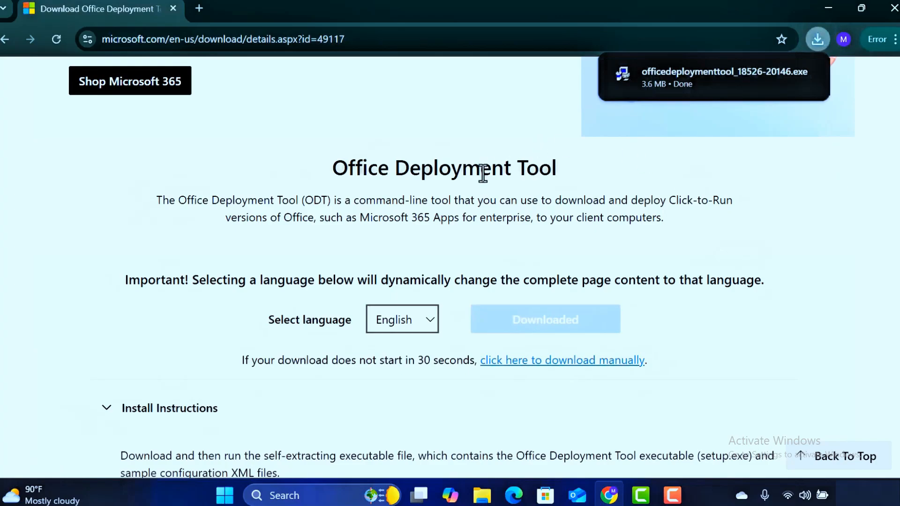
- Search for "office customization tool" in a new browser tab and go to the Office Customization Tool's deployment settings
click(199, 8)
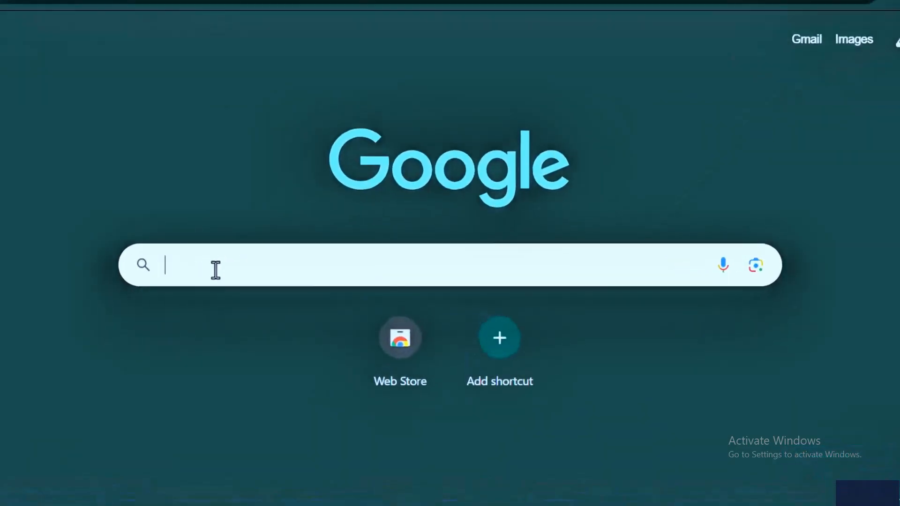
click(202, 269)
text(office )
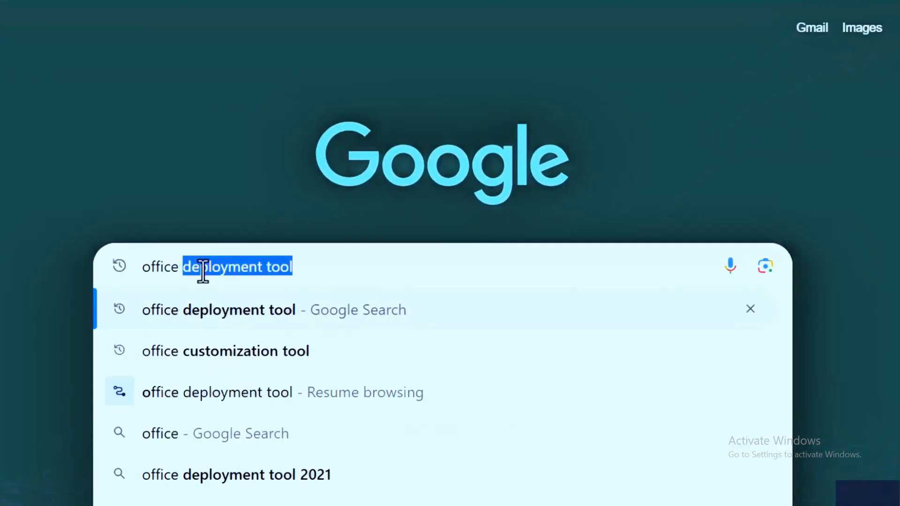
text(customm)
key(BackSpace)
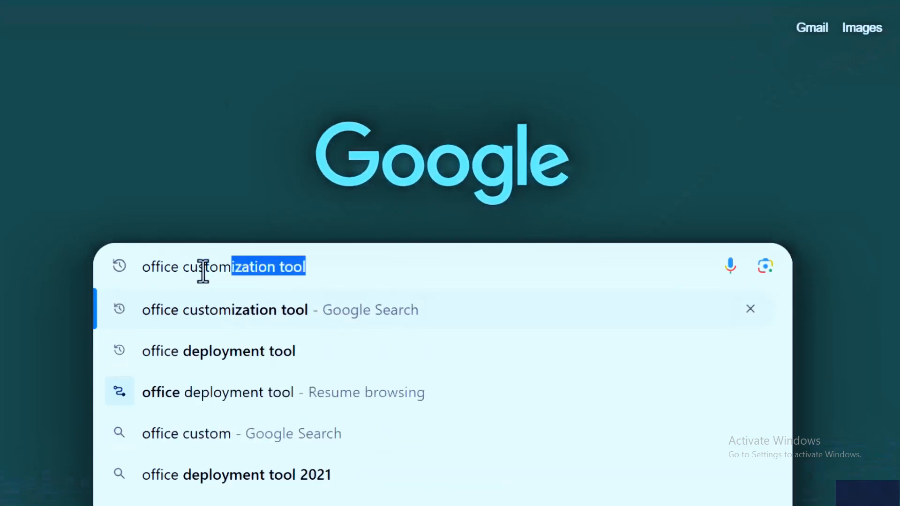
text(ization tool)
key(Return)
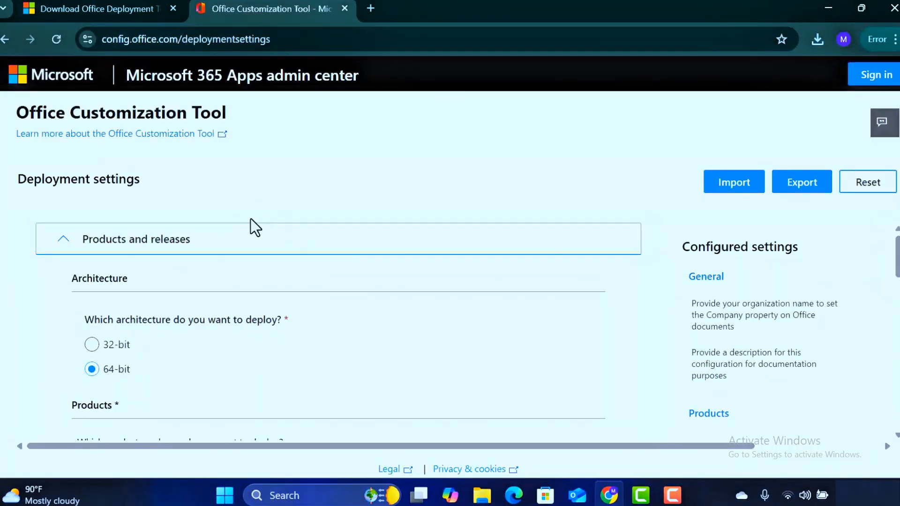
- Choose the deployment architecture and set the Office suite to Office LTSC Professional Plus 2024 - Volume License
scroll(36, 256, down, 2)
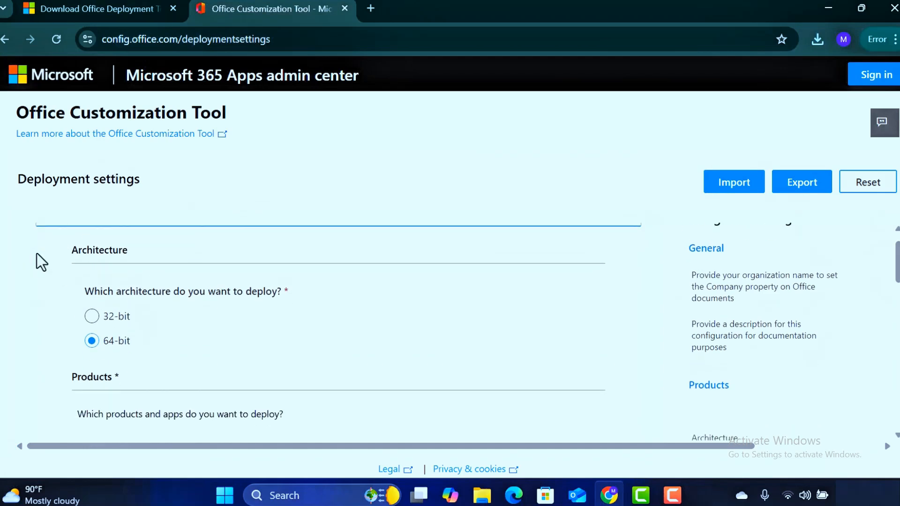
scroll(40, 263, up, 2)
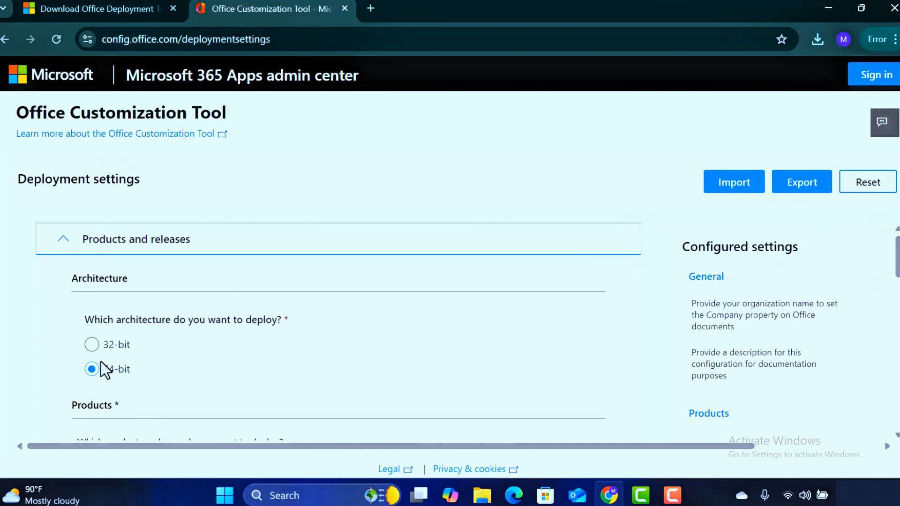
click(96, 352)
scroll(94, 373, down, 5)
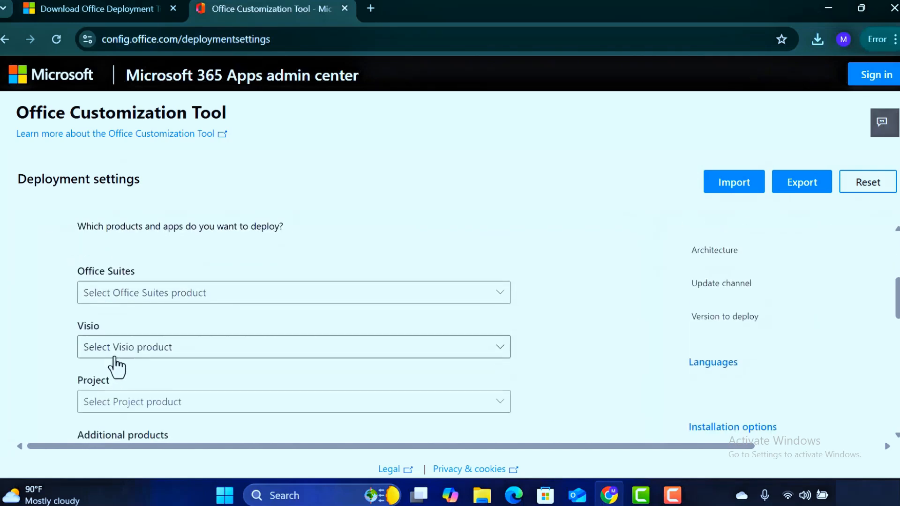
click(500, 300)
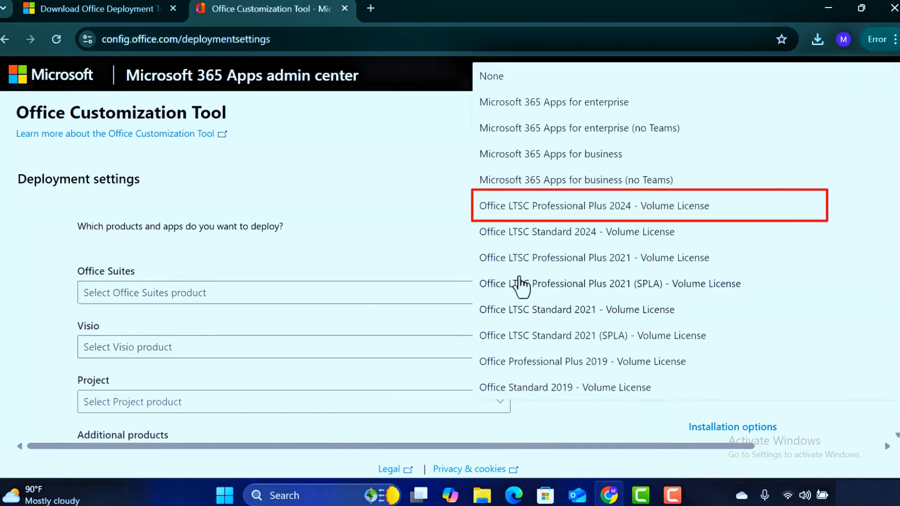
click(556, 218)
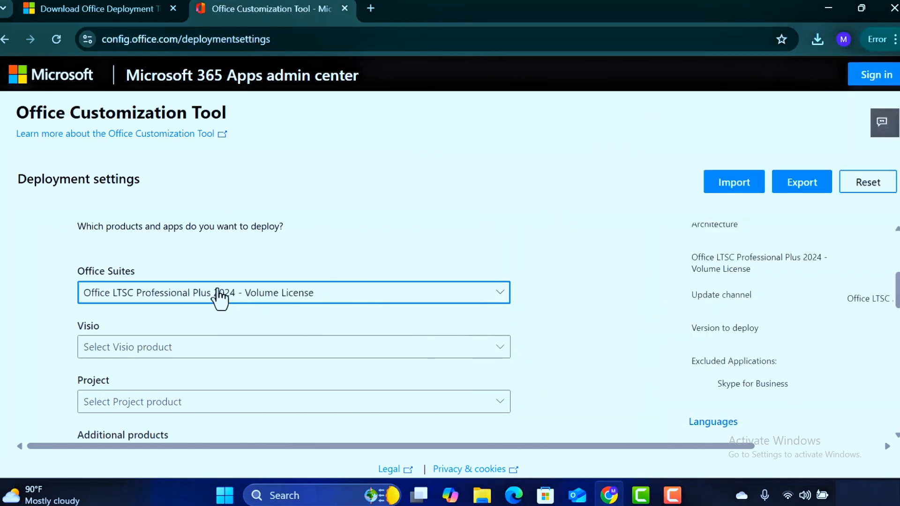
- Exclude Access and OneDrive Desktop from the apps being deployed
scroll(154, 321, down, 5)
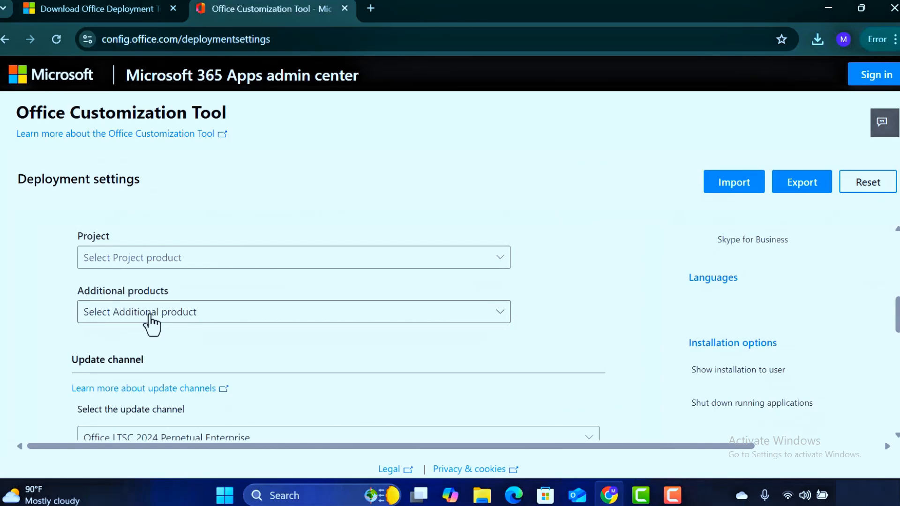
scroll(148, 315, down, 5)
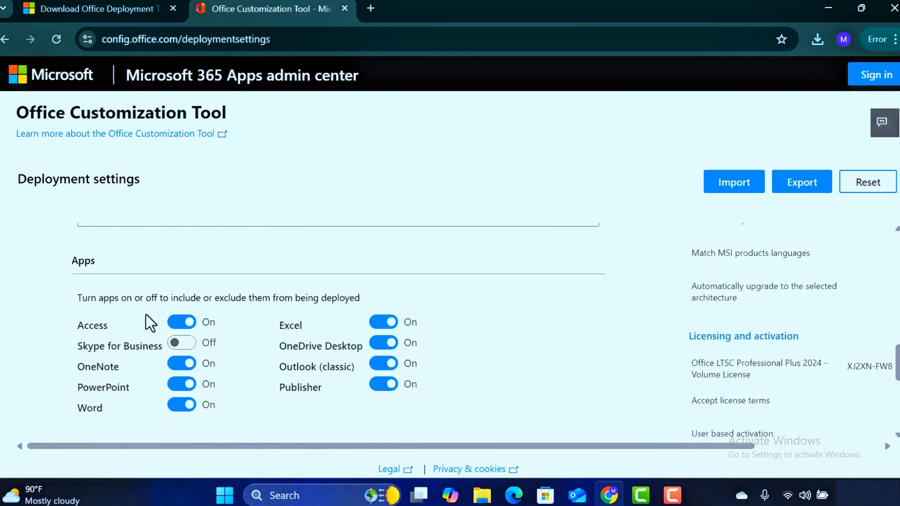
click(176, 322)
click(379, 347)
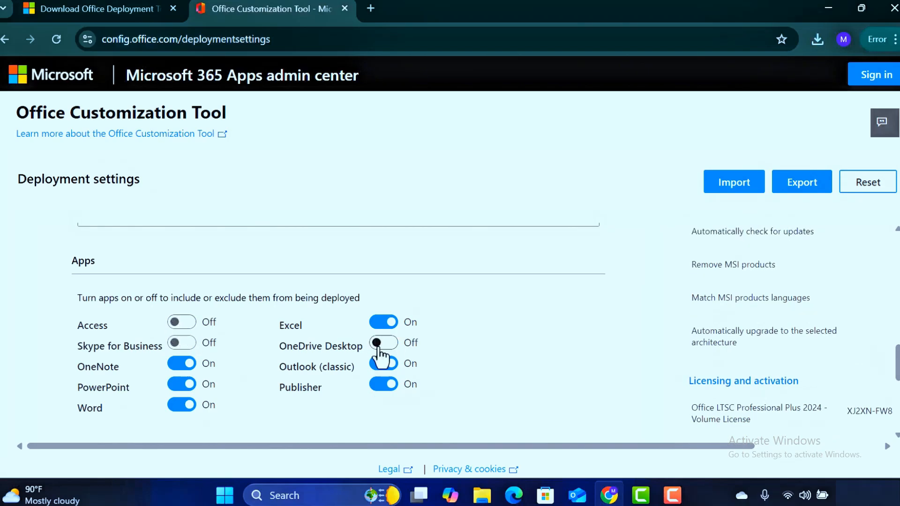
- Set the primary language of the deployment to English (United Kingdom)
scroll(169, 361, down, 3)
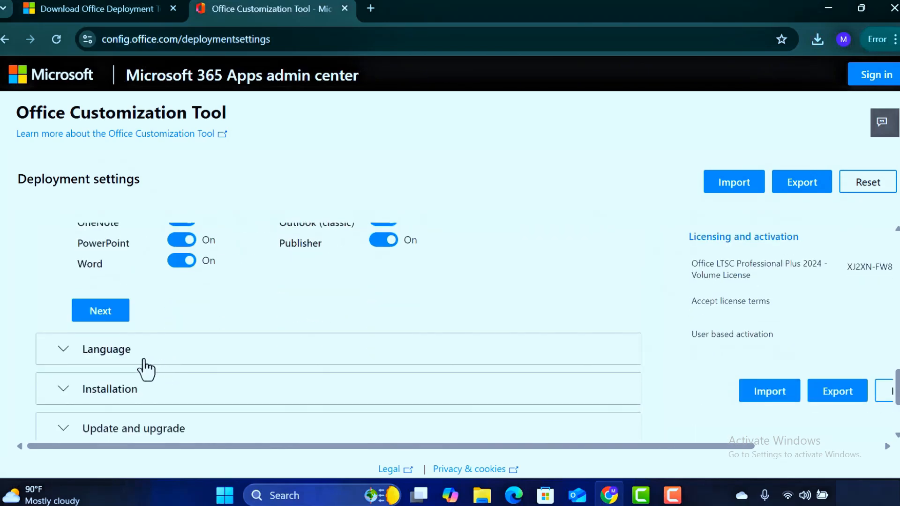
click(133, 357)
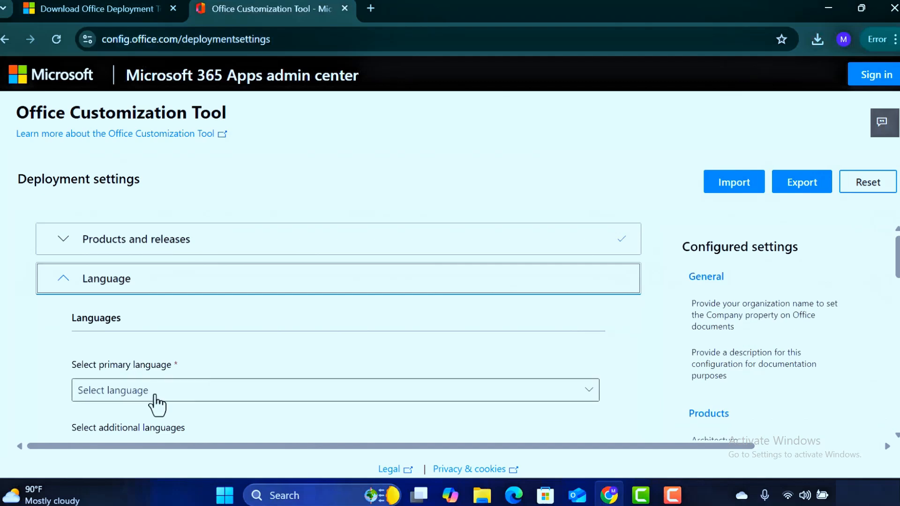
click(156, 392)
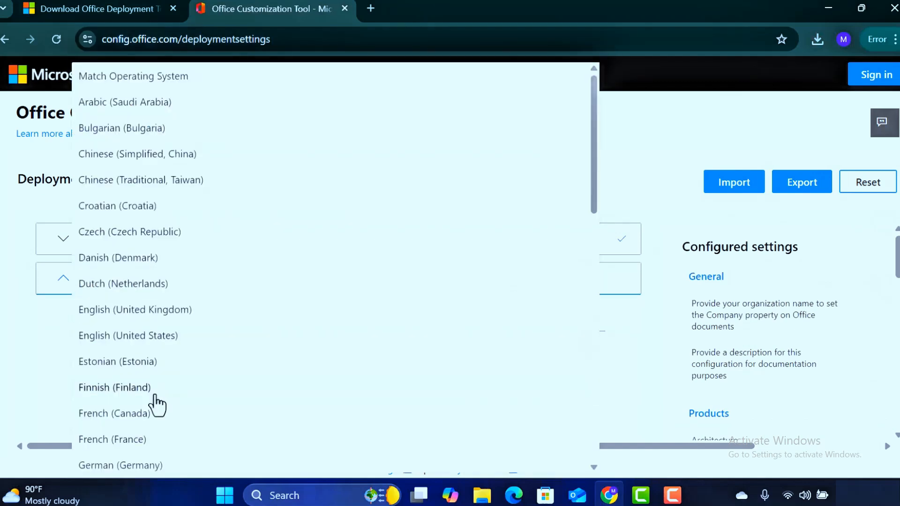
click(153, 315)
scroll(168, 380, down, 3)
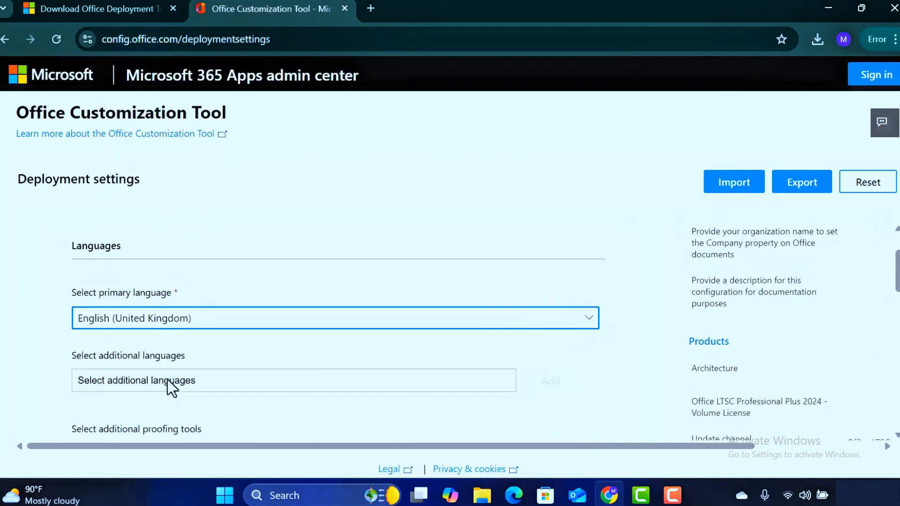
- Export the configuration as an XML file named Configuration, using Office Open XML formats as default and accepting the license terms
scroll(167, 378, up, 3)
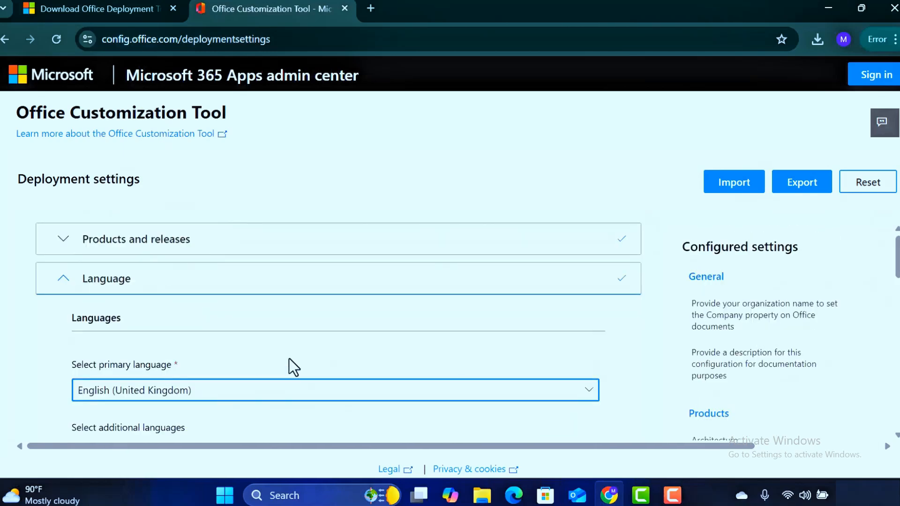
click(802, 183)
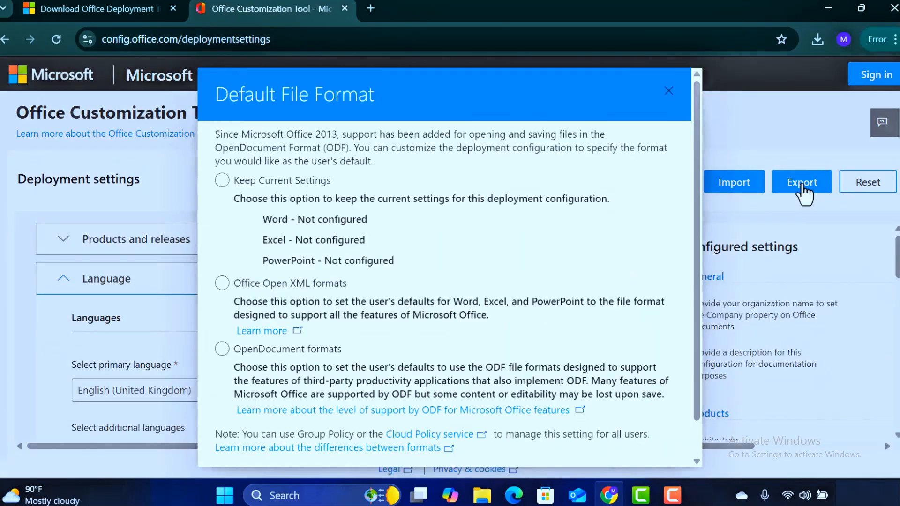
click(222, 284)
scroll(512, 336, down, 1)
click(635, 438)
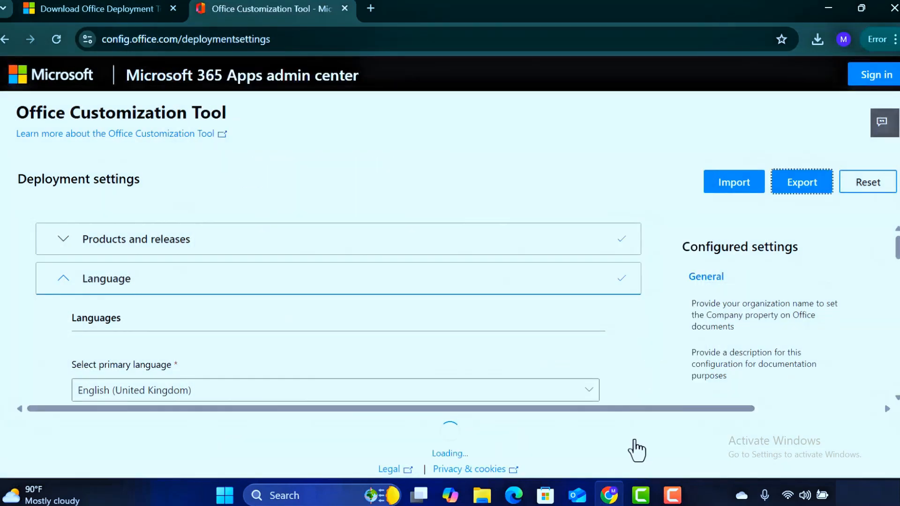
click(480, 325)
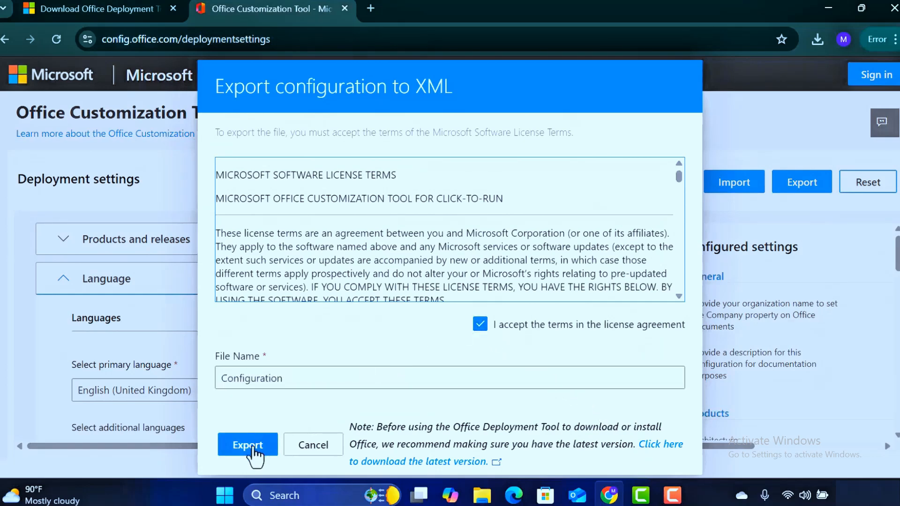
click(252, 446)
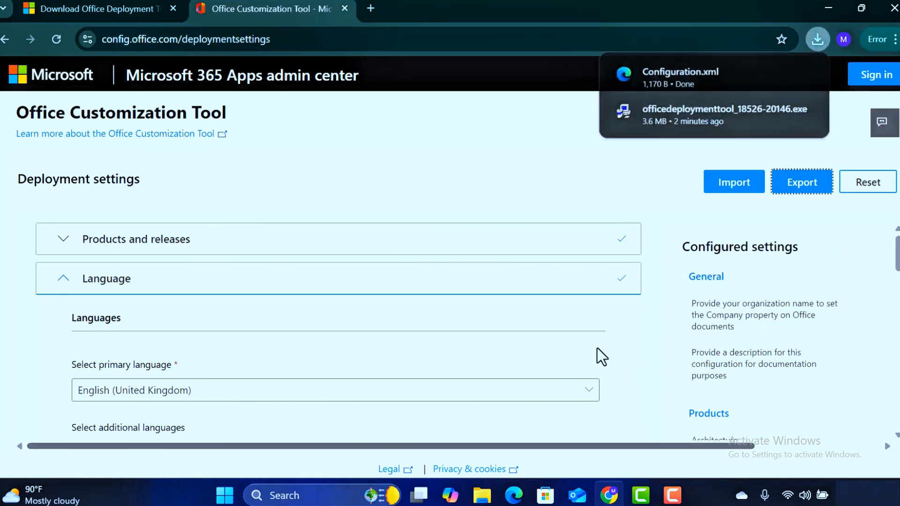
- Show the downloaded configuration file in its folder and display the files as large thumbnails
click(781, 74)
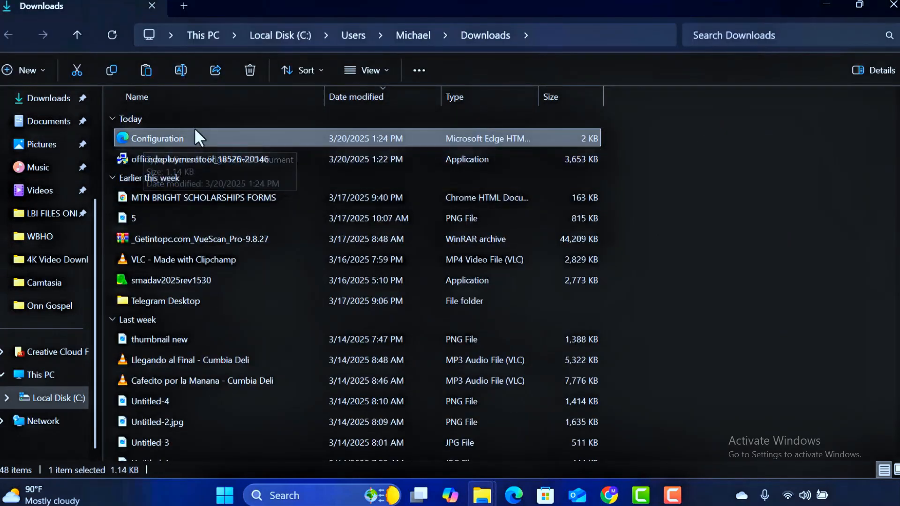
click(896, 470)
click(327, 152)
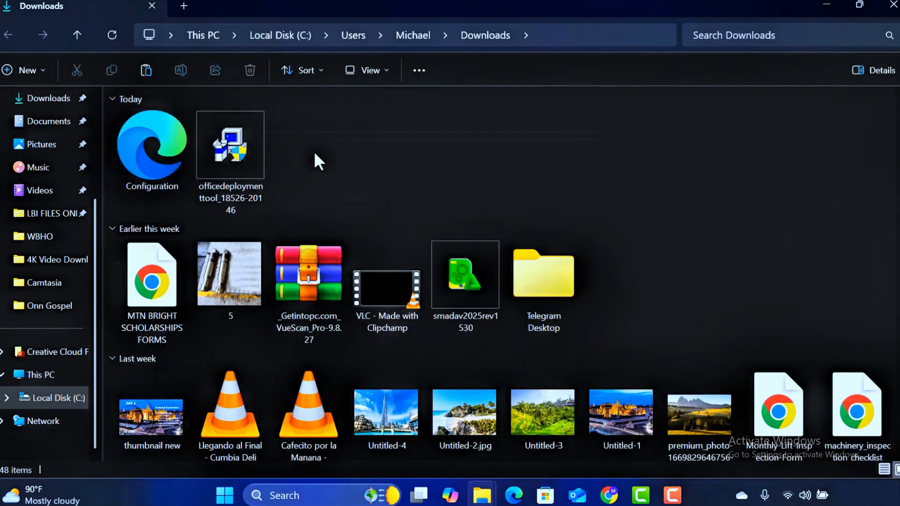
drag(322, 153, 140, 150)
right_click(140, 151)
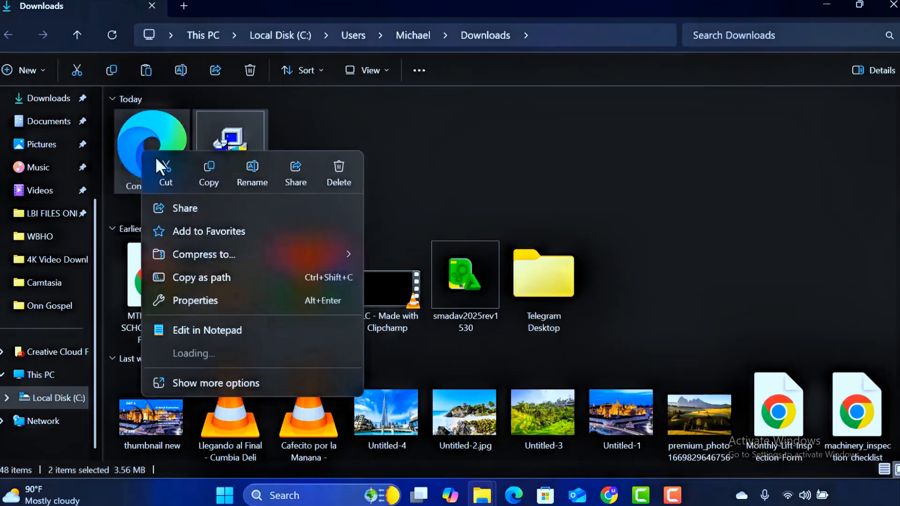
click(207, 176)
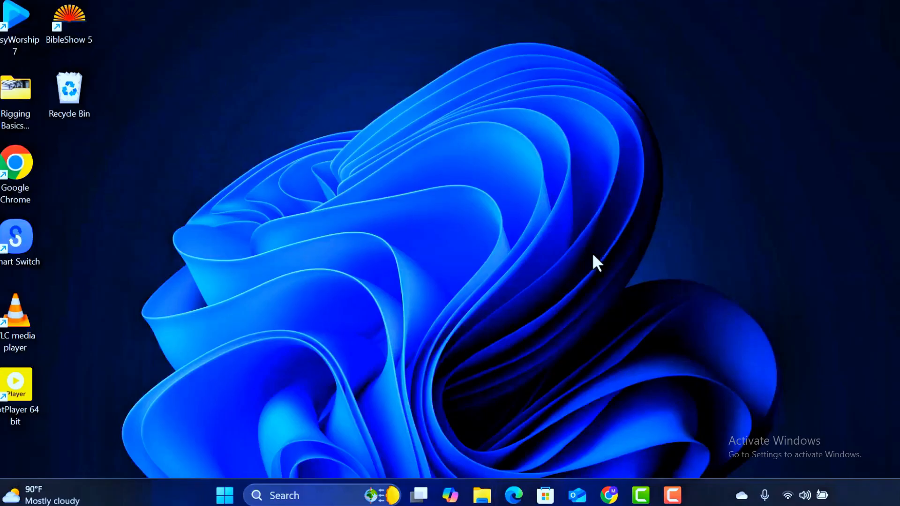
- Open the contents of Local Disk (C:) in a new File Explorer window
key(super+e)
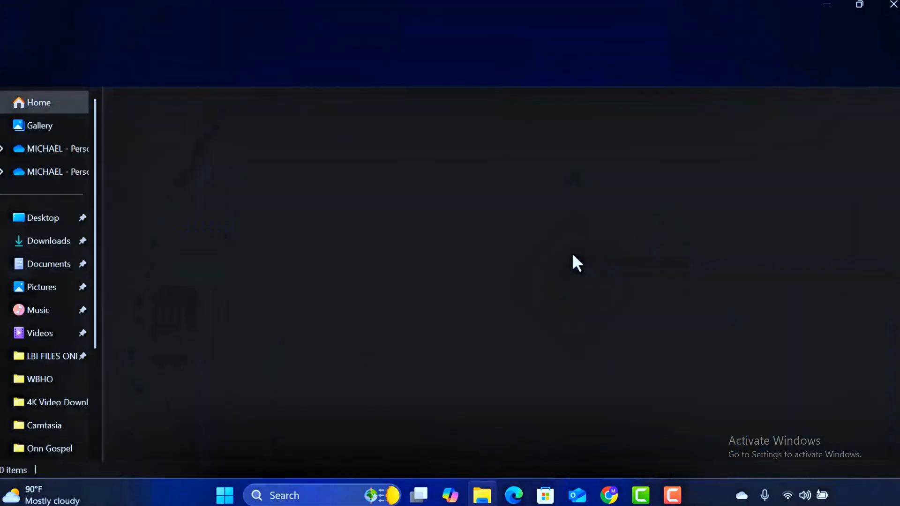
scroll(42, 255, down, 3)
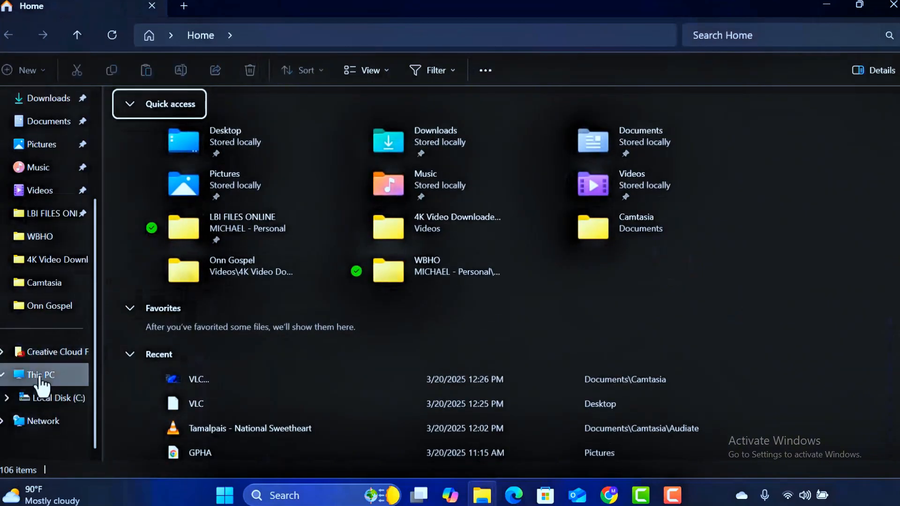
click(41, 377)
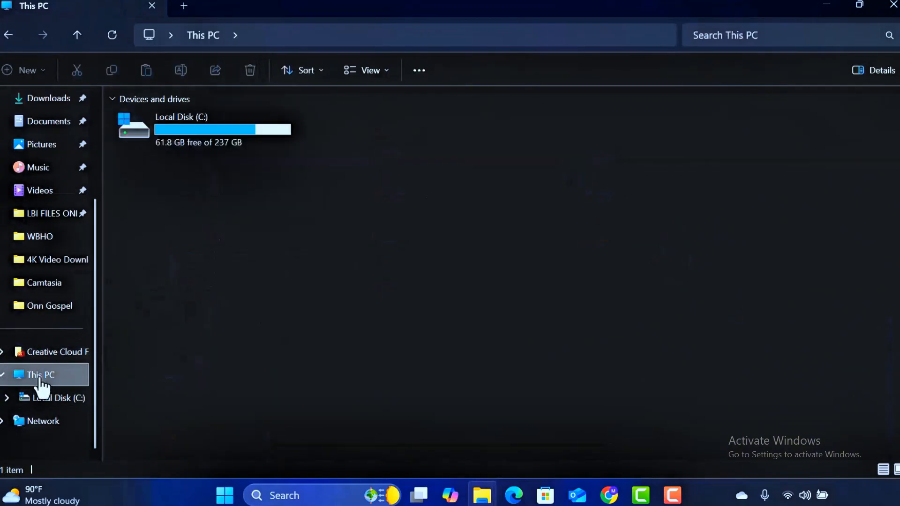
double_click(205, 142)
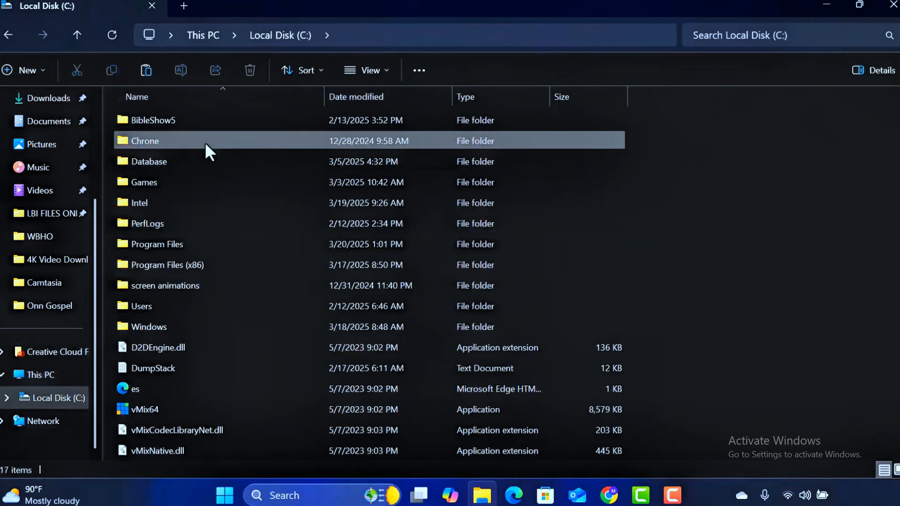
- Create a folder named OFFICE 2024 in the root of Local Disk (C:)
right_click(685, 260)
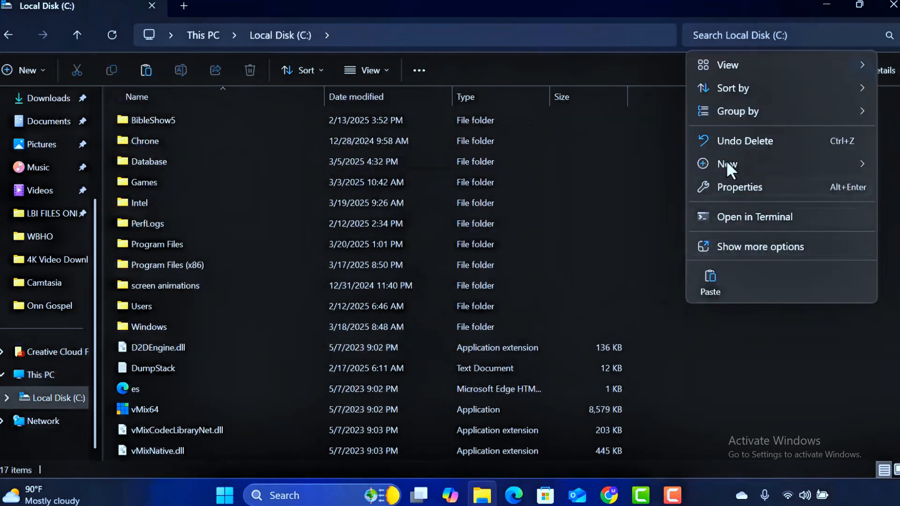
mouse_move(722, 160)
click(640, 162)
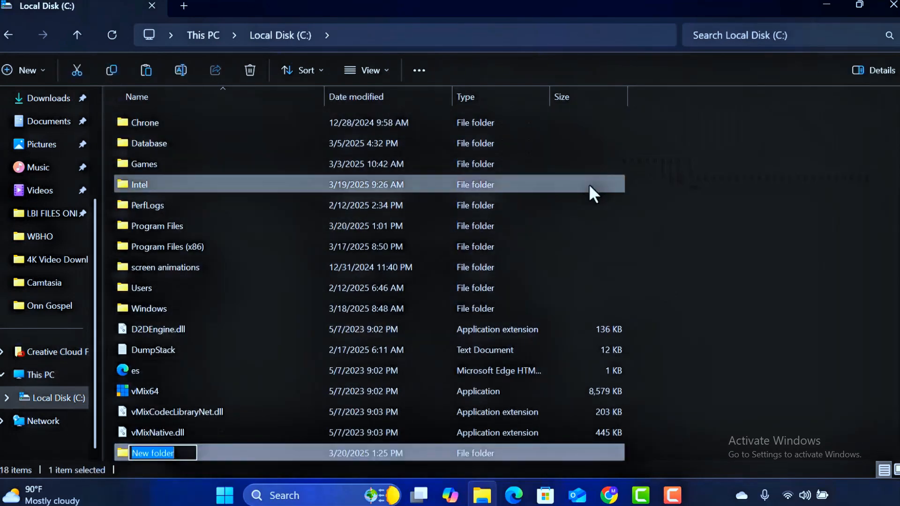
text(ofi)
key(BackSpace)
key(BackSpace)
key(BackSpace)
text(O)
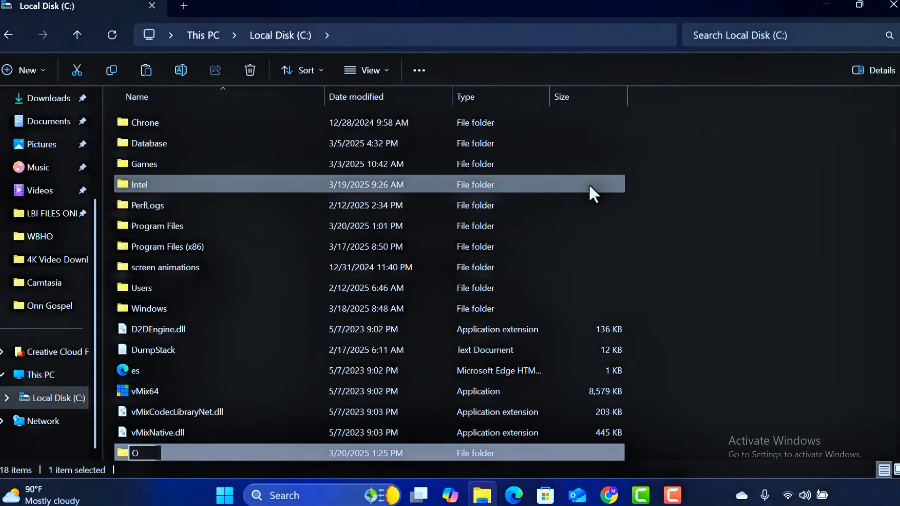
text(FIICE 2024)
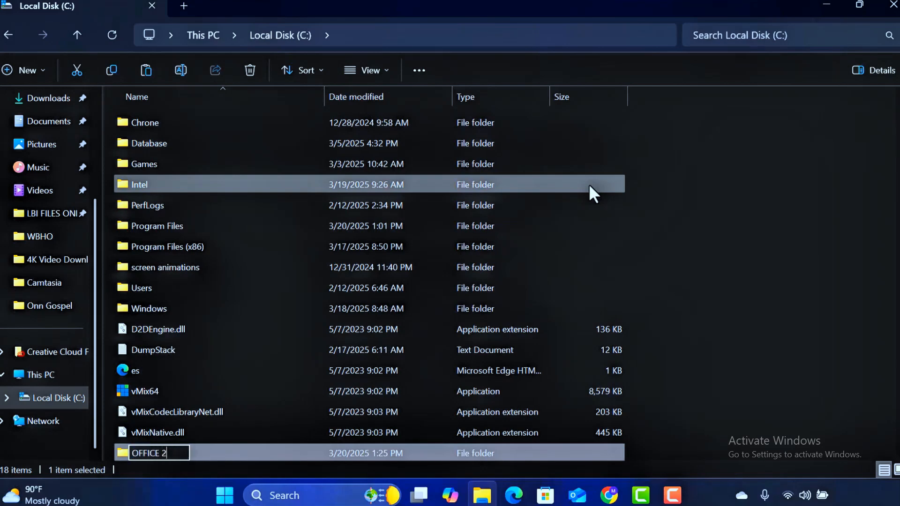
key(Return)
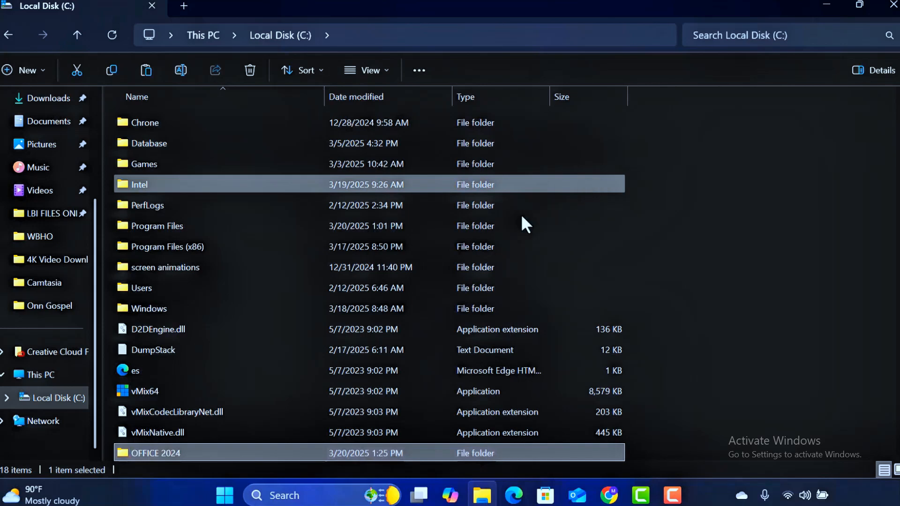
double_click(212, 451)
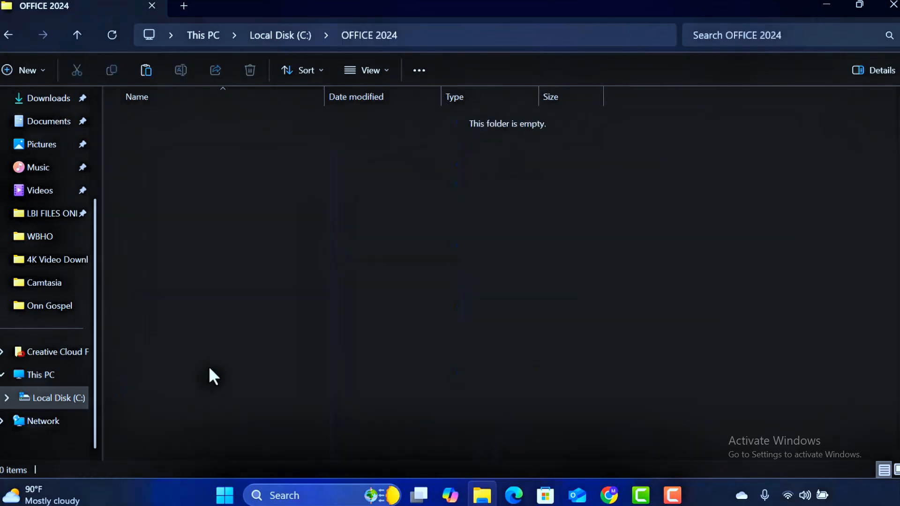
right_click(188, 186)
click(205, 210)
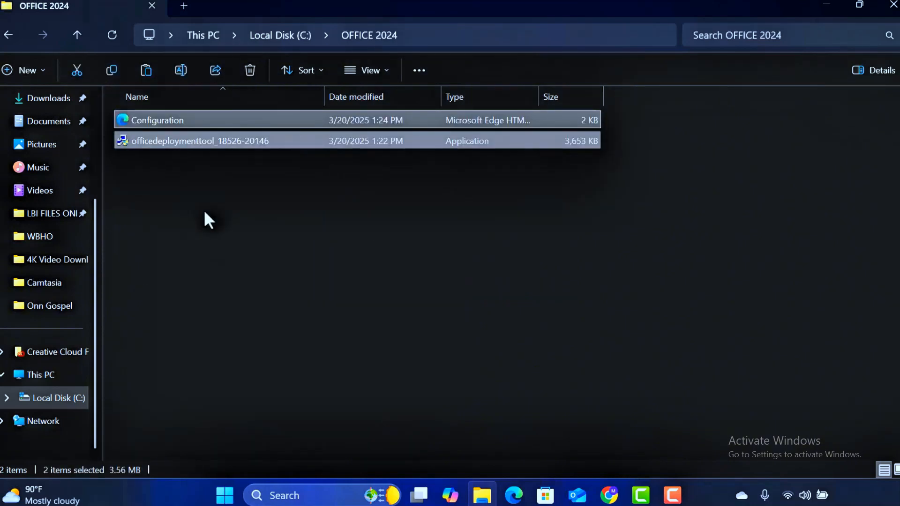
click(205, 211)
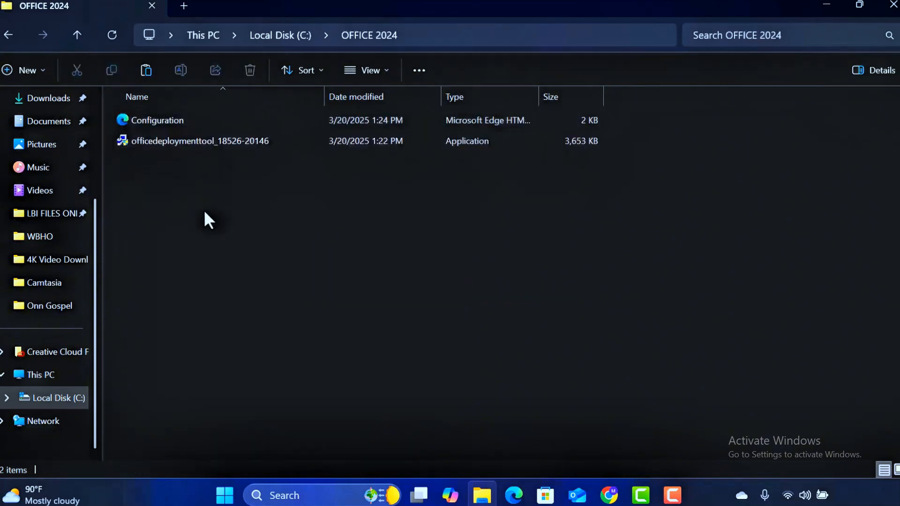
click(200, 141)
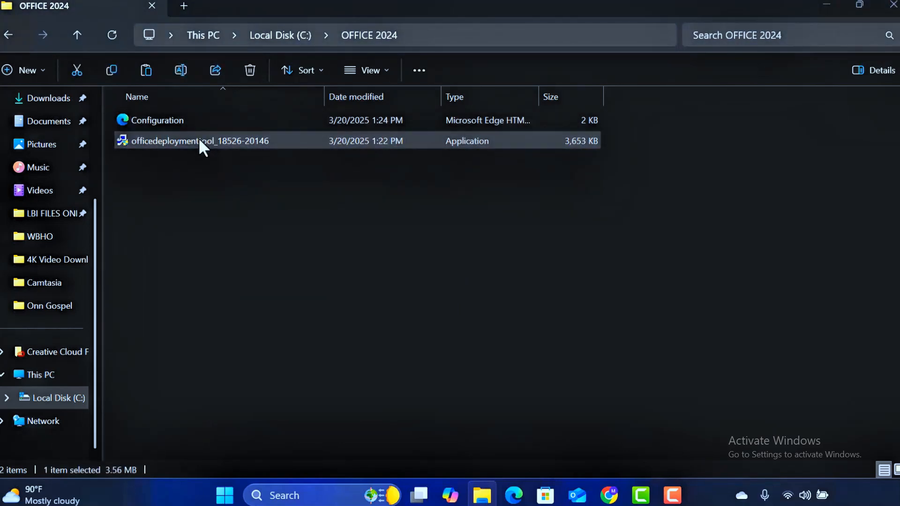
double_click(200, 140)
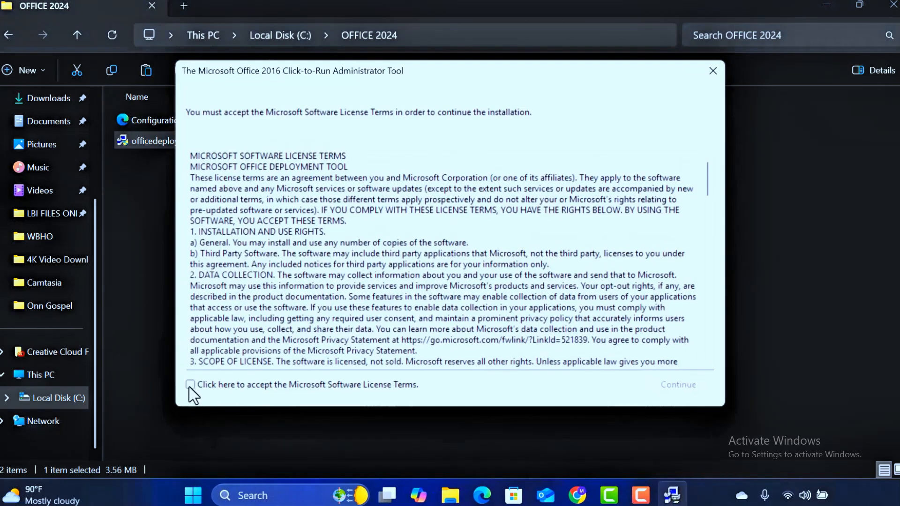
click(189, 384)
click(678, 385)
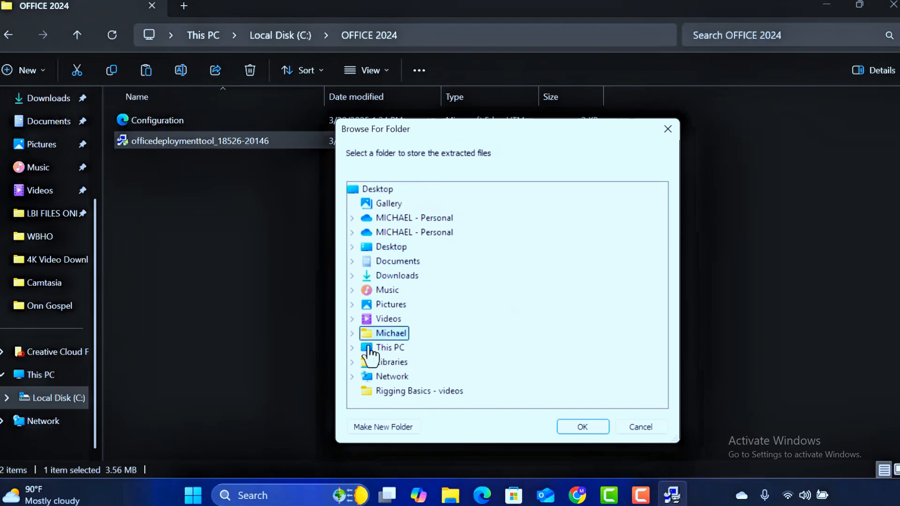
- Extract the deployment tool's files into the OFFICE 2024 folder on Local Disk (C:)
click(370, 349)
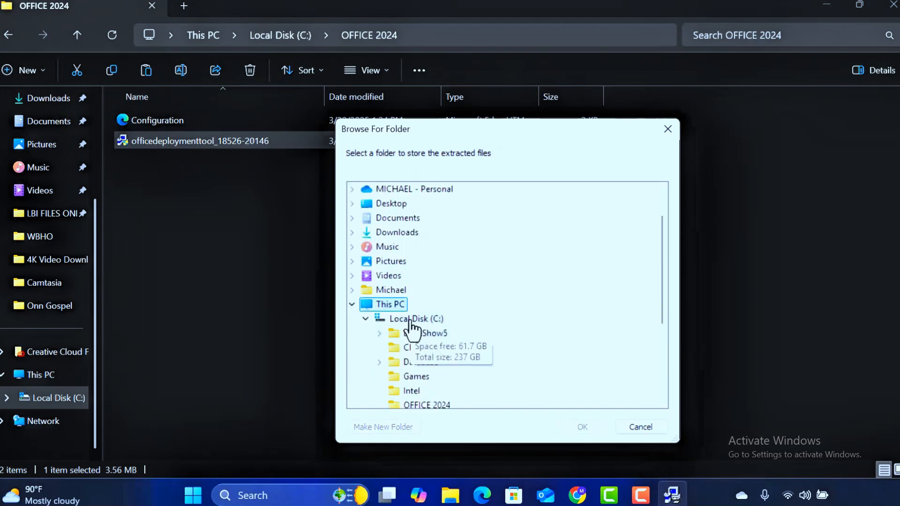
click(411, 319)
scroll(410, 330, down, 1)
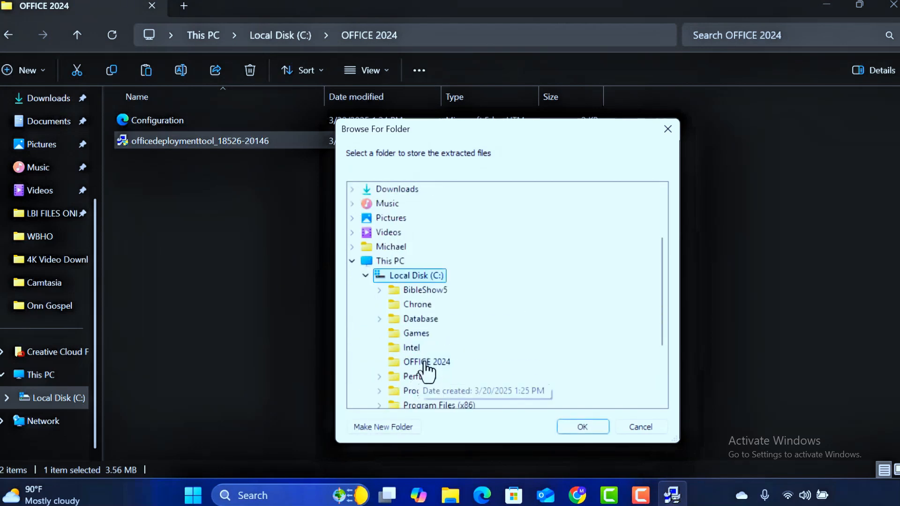
click(424, 363)
click(573, 425)
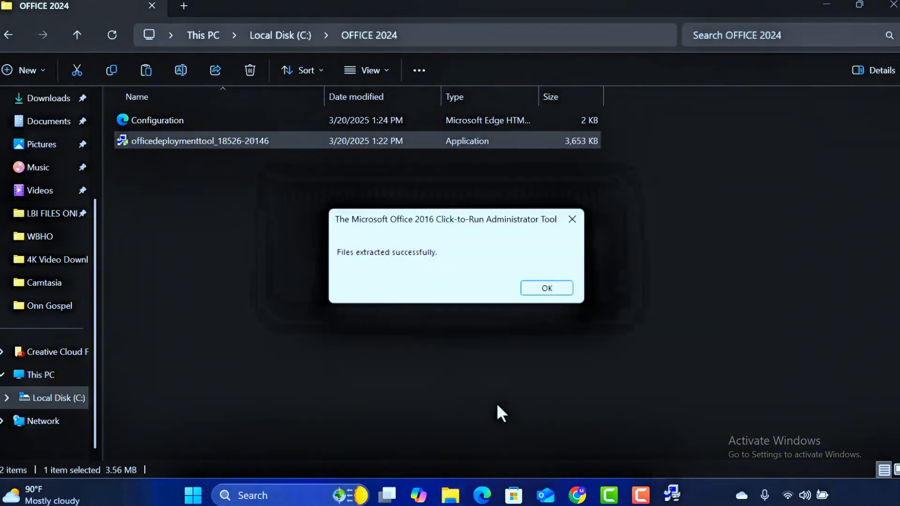
click(546, 289)
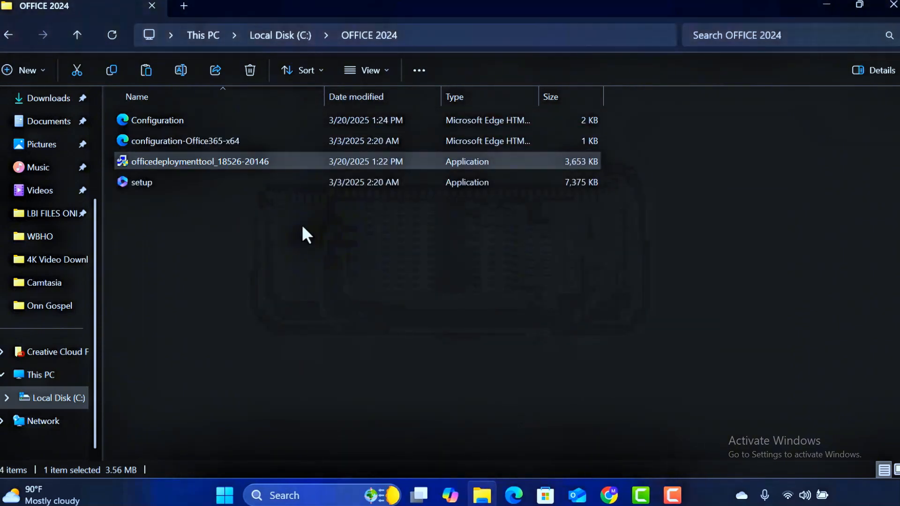
- Copy the address of the OFFICE 2024 folder and open Command Prompt as administrator
right_click(449, 44)
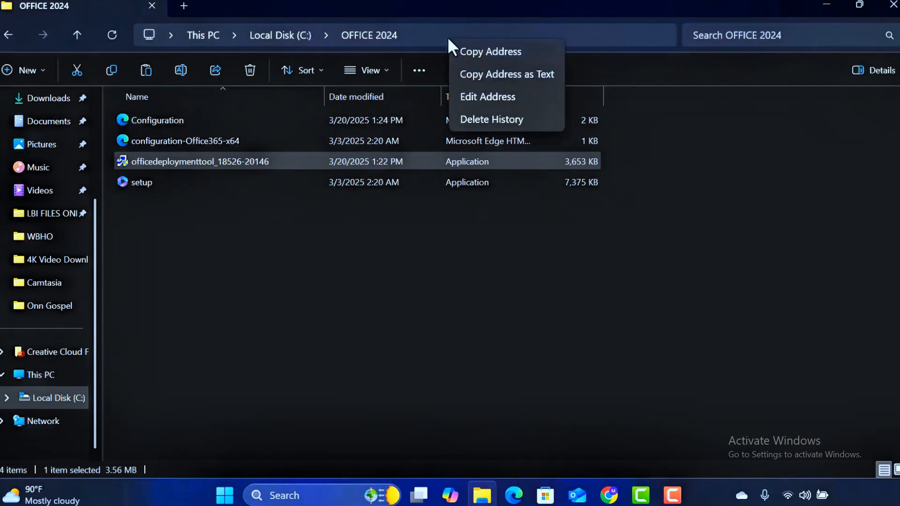
click(466, 53)
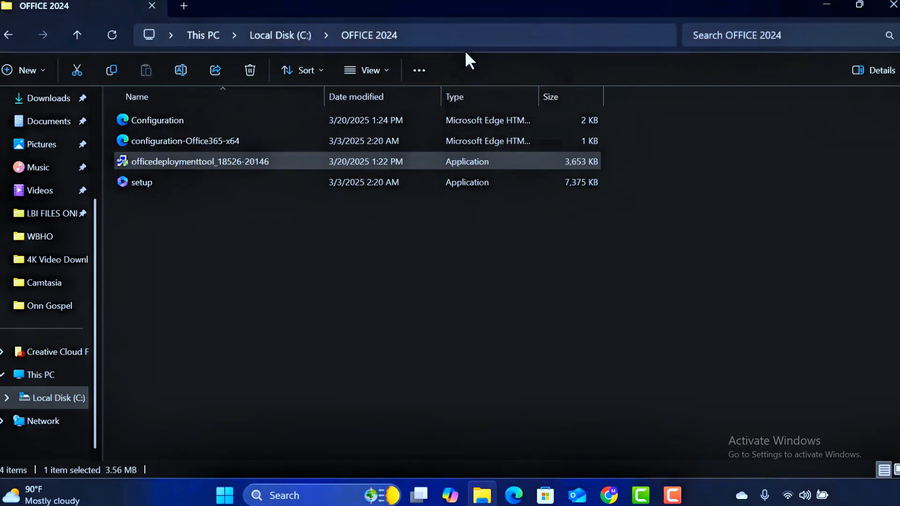
click(300, 495)
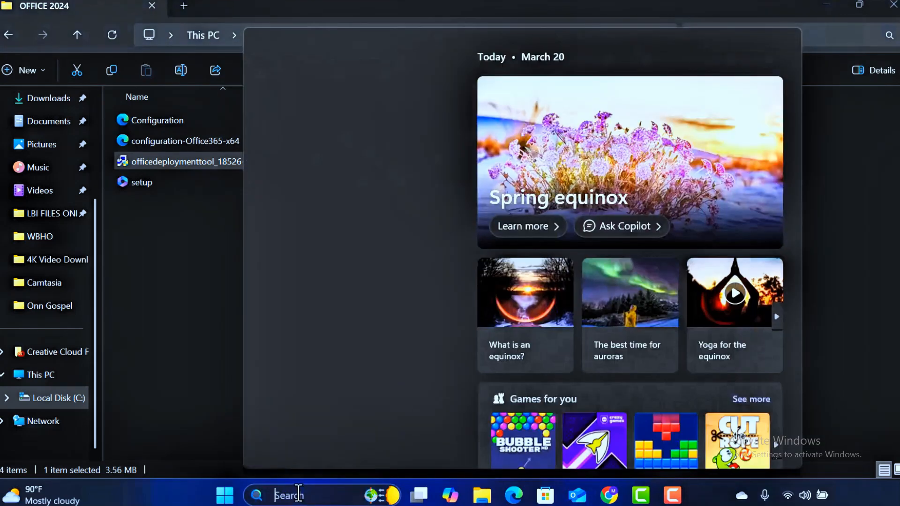
text(CMD)
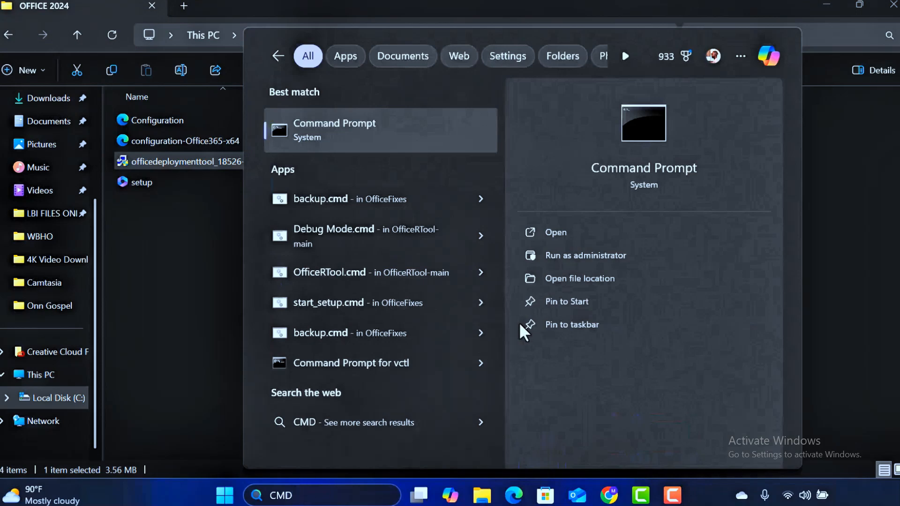
click(564, 259)
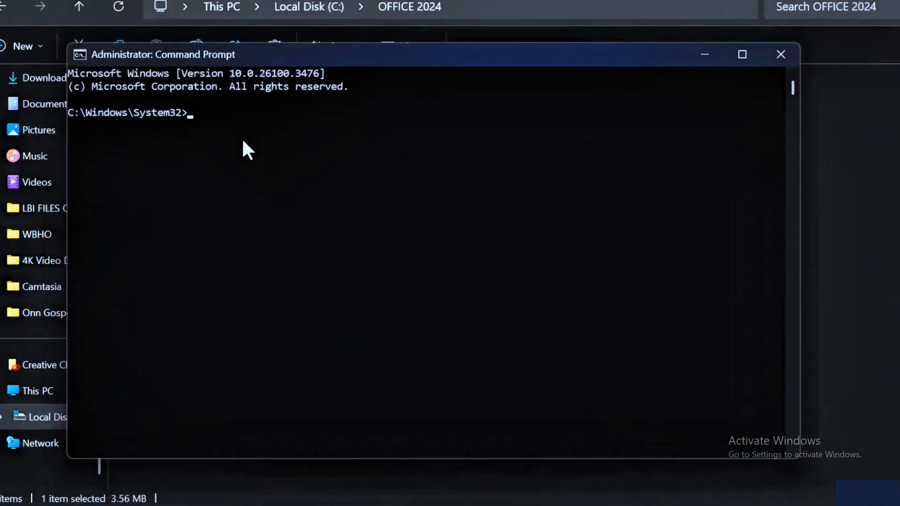
- Change the Command Prompt's working directory with cd C:\OFFICE 2024, using the copied folder address
text(c)
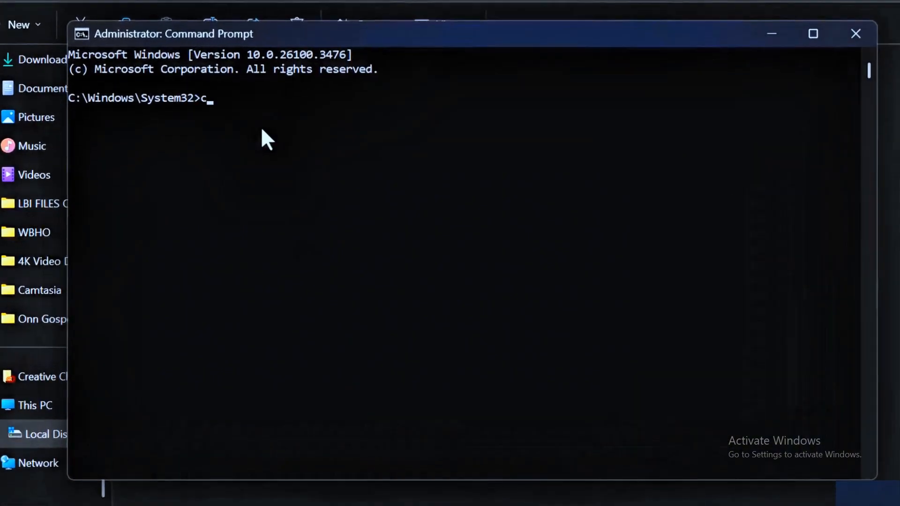
text(d)
text(C:\OFFICE 2024)
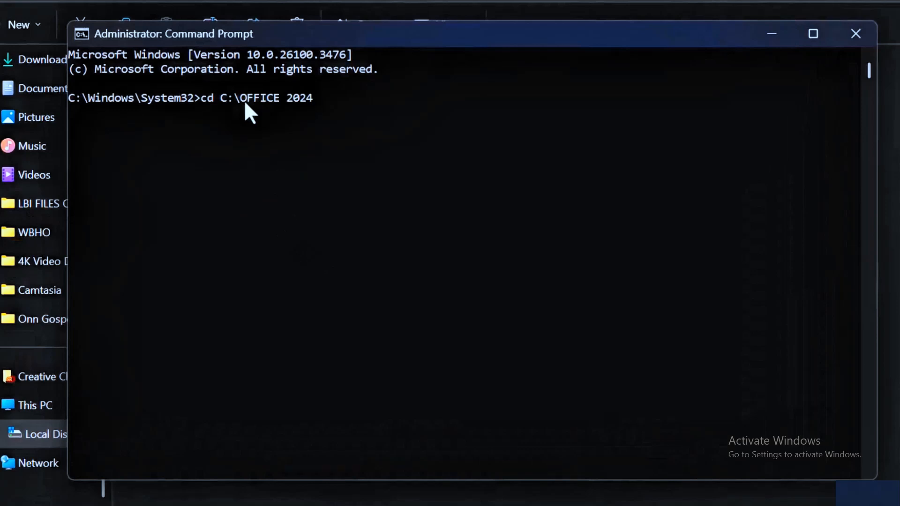
key(Return)
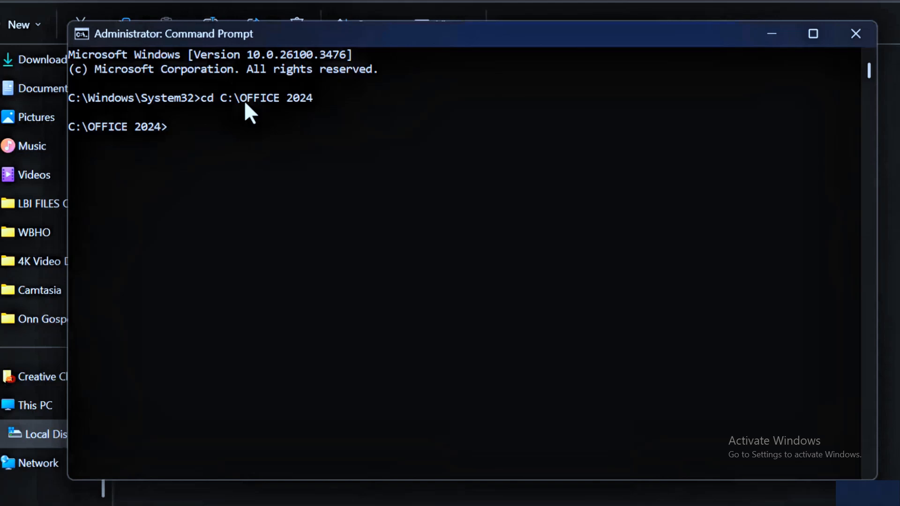
- Start the Office installation by running setup /configure configuration.xml
text(setup /configure)
text(configuration.xml)
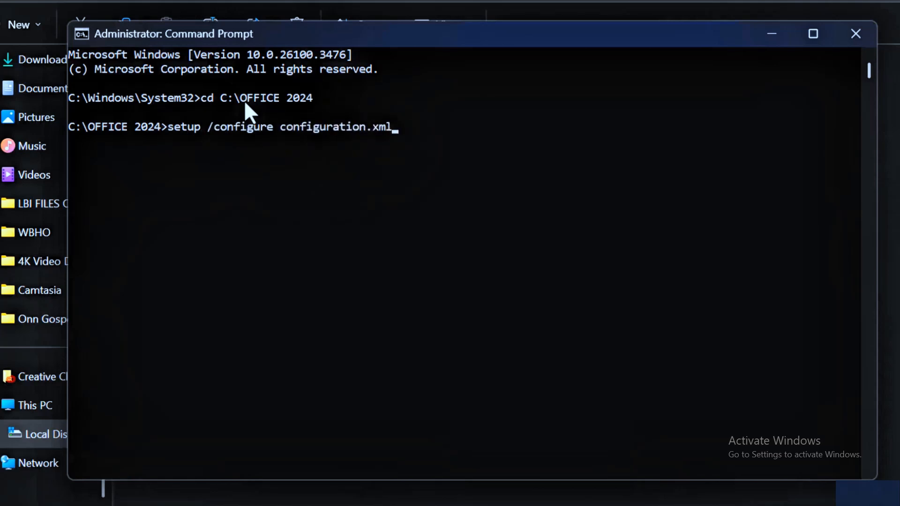
key(Return)
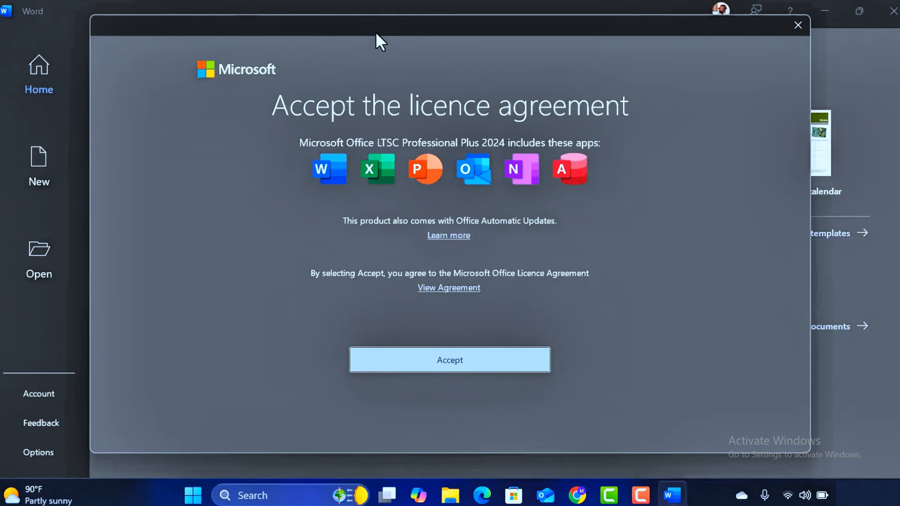
- Accept the Microsoft Office licence agreement in Word and create a blank document
click(431, 361)
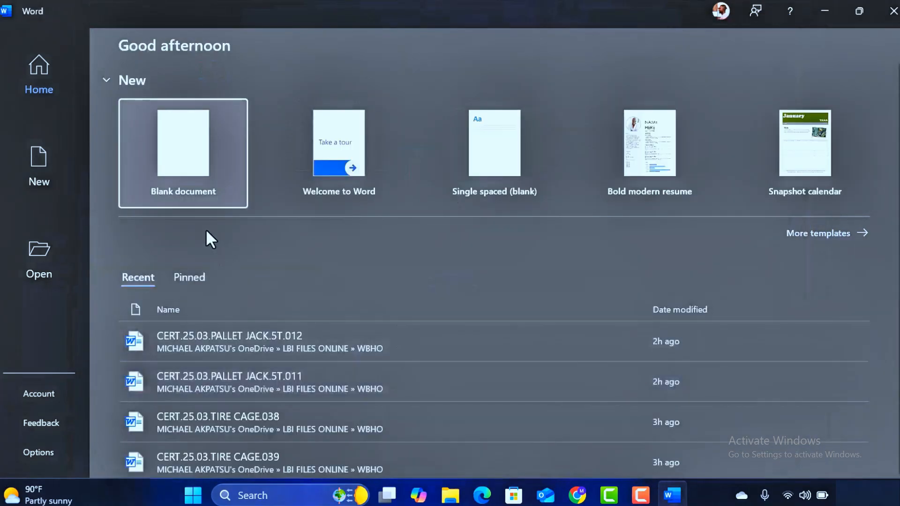
click(183, 157)
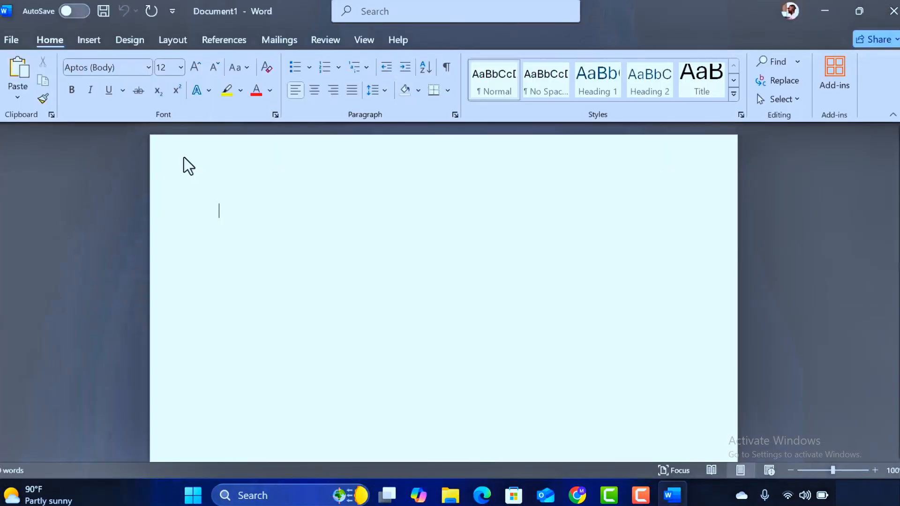
- Open Word's Account page to check the Office product and activation information
click(12, 40)
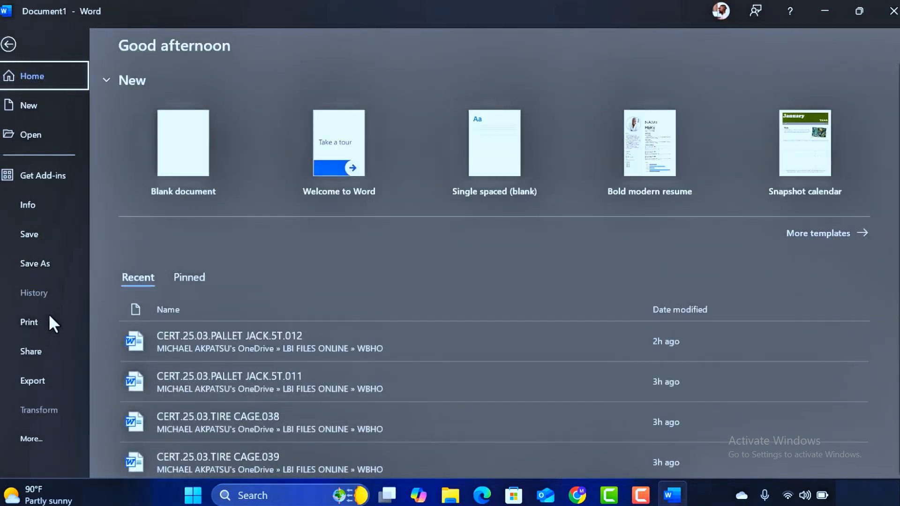
click(26, 438)
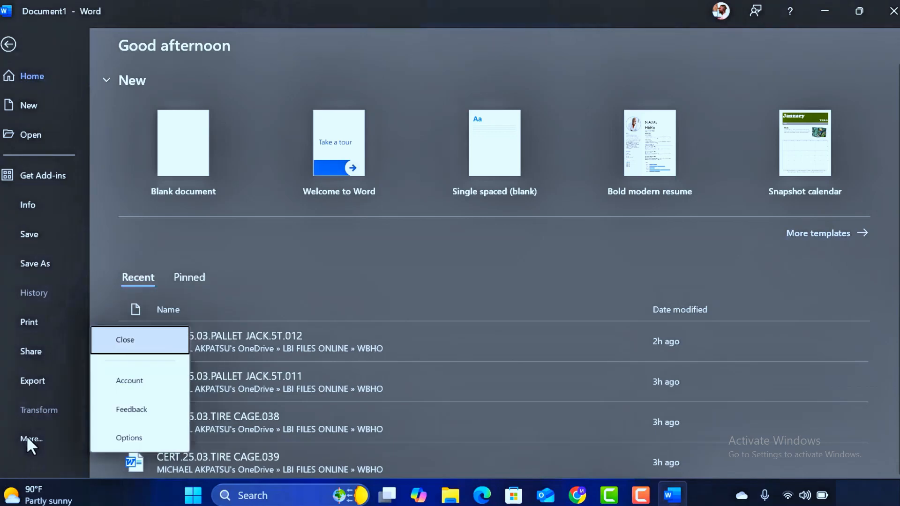
click(130, 381)
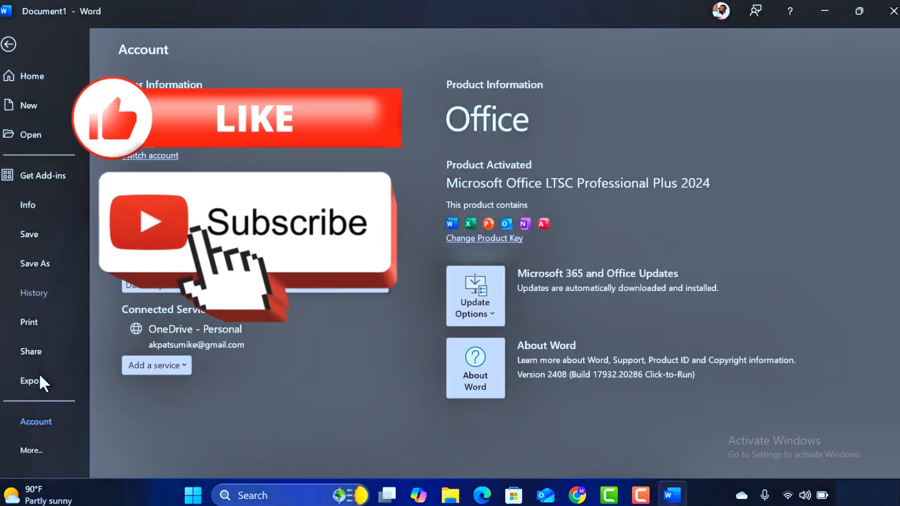